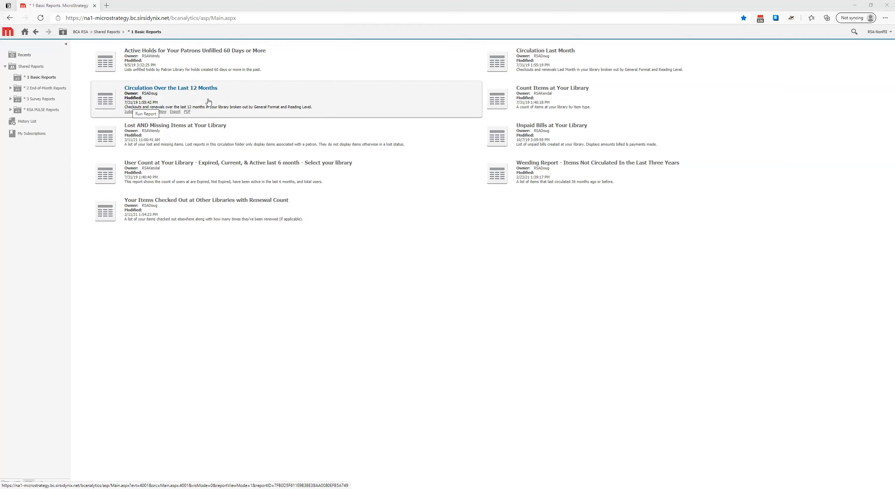
Step: Run the Circulation Over the Last 12 Months report with MP_MORTON as the checkout library
left_click(190, 105)
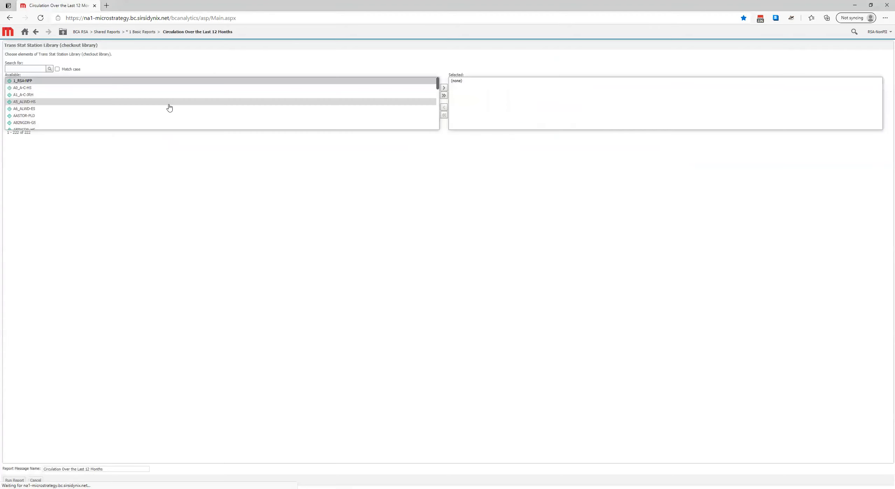
left_click(135, 118)
type("mp")
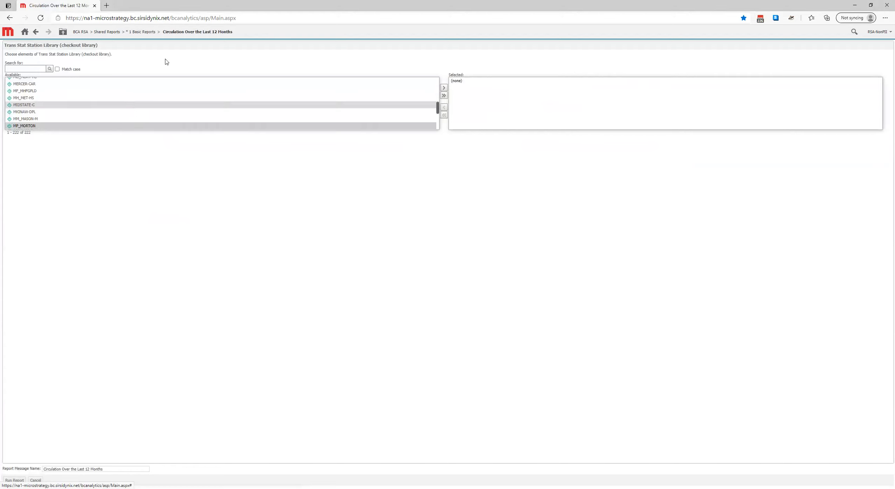
left_click(443, 88)
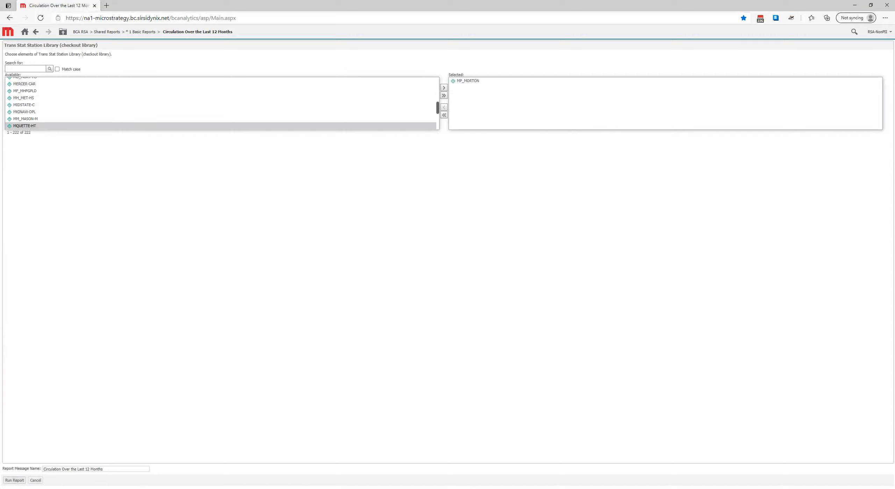
left_click(14, 480)
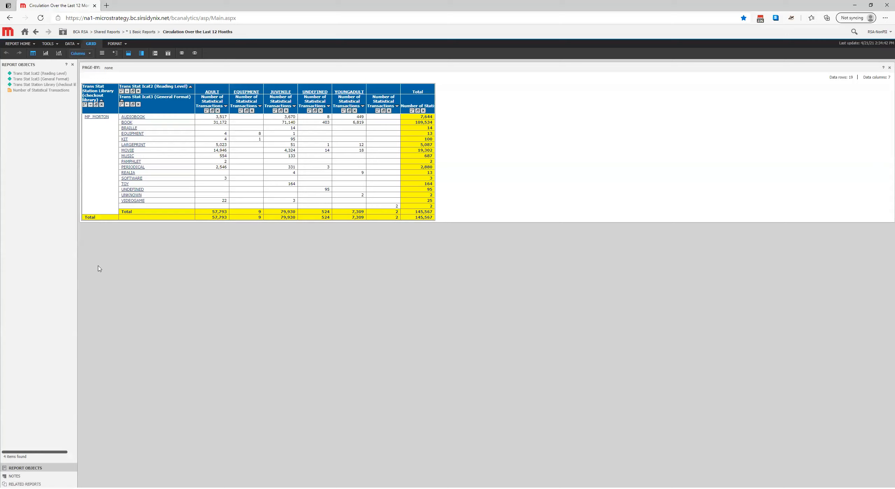
Step: Create a personal view of the report named Circulation Over the Last 12 Months, without the date and time
left_click(33, 46)
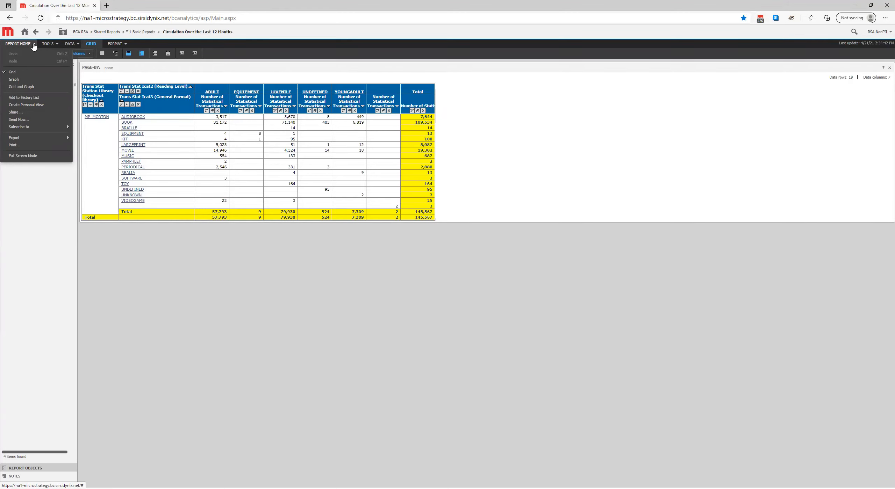
left_click(28, 107)
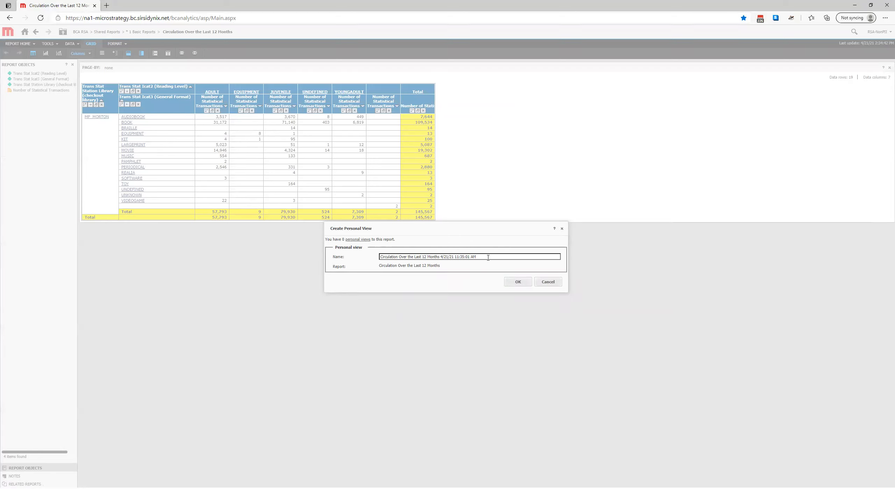
left_click_drag(488, 258, 440, 266)
key("BackSpace")
left_click(519, 283)
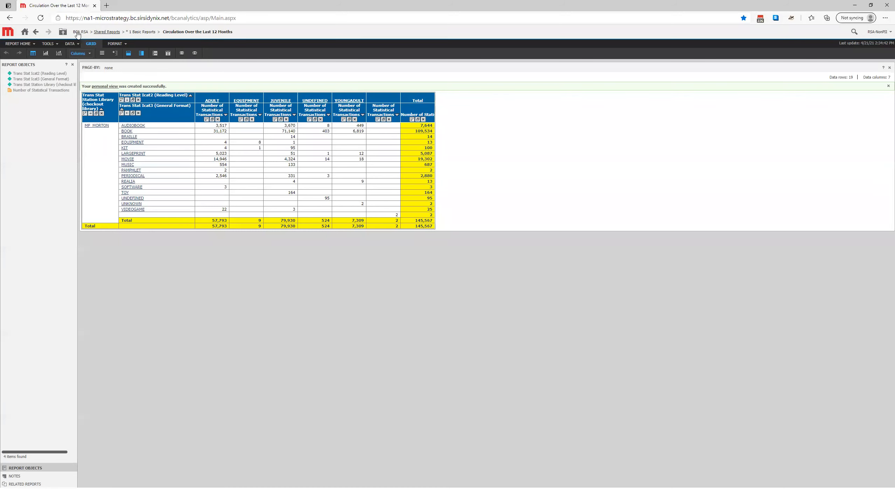
Step: Open the Circulation Over the Last 12 Months personal view from My Subscriptions
left_click(24, 32)
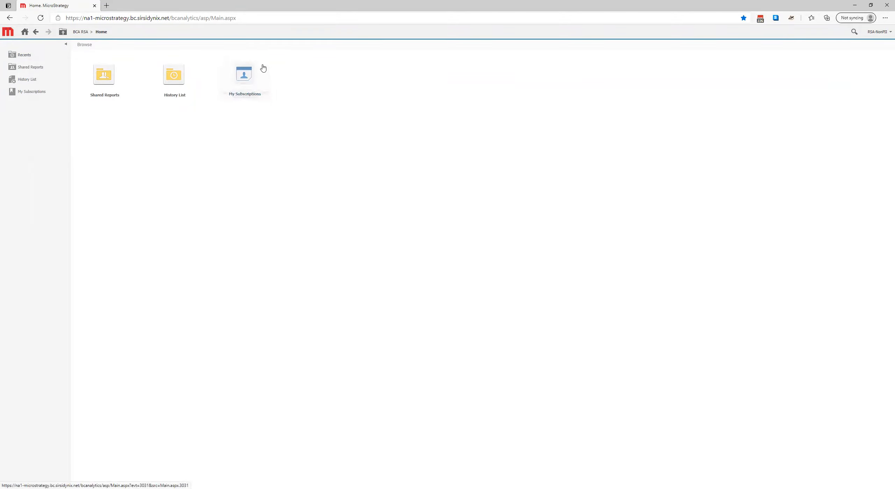
left_click(256, 91)
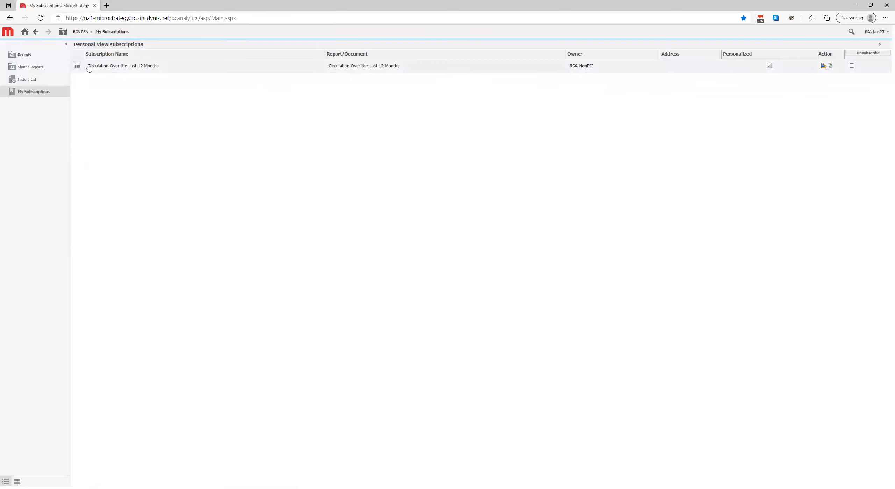
left_click(129, 66)
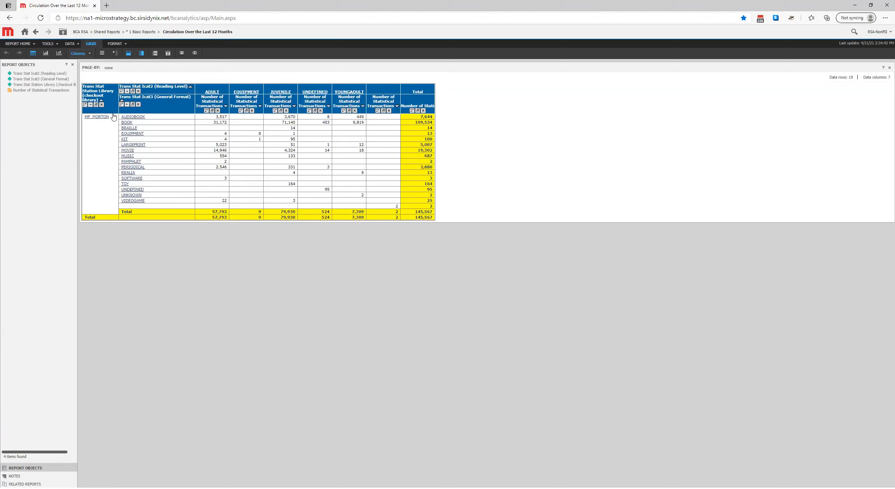
Step: Apply the grid style with orange headers and light blue totals to the report
left_click(90, 54)
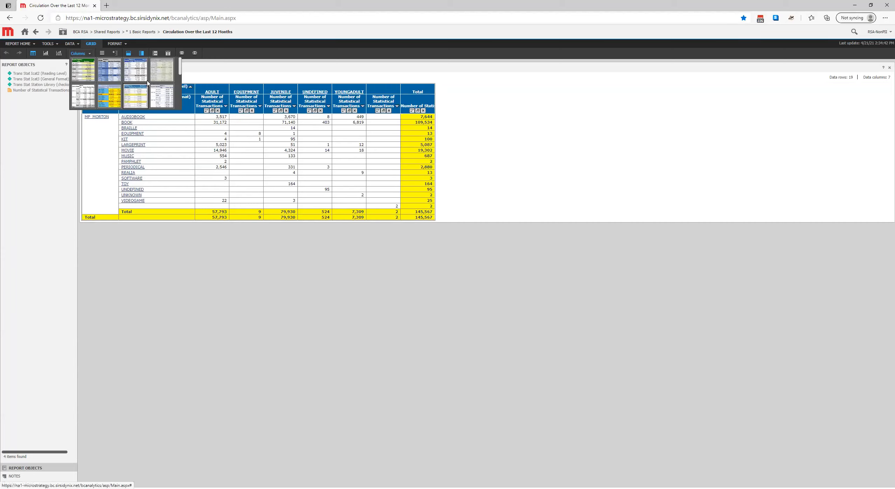
scroll(138, 94, "down", 3)
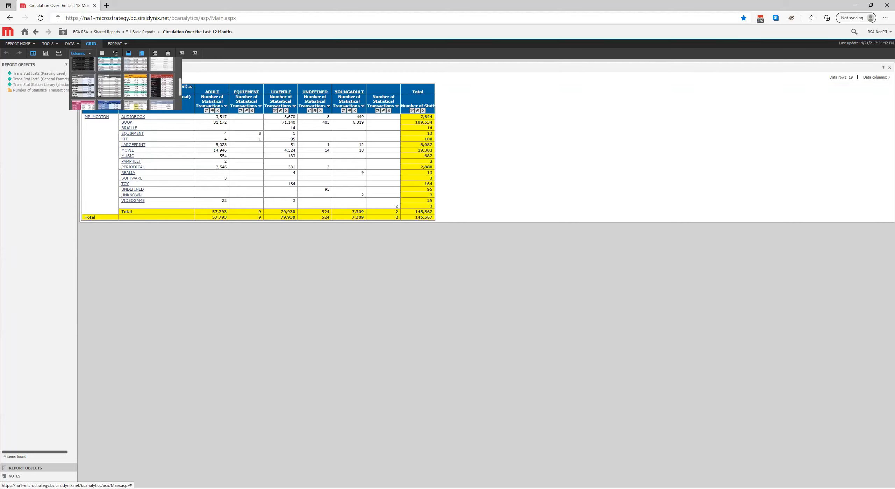
left_click(144, 80)
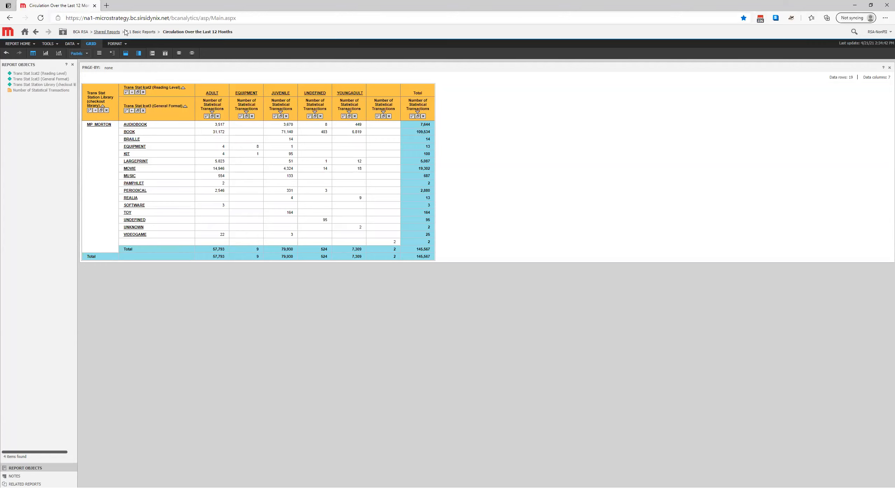
Step: Change the report's grid style to Dark Grid
left_click(86, 53)
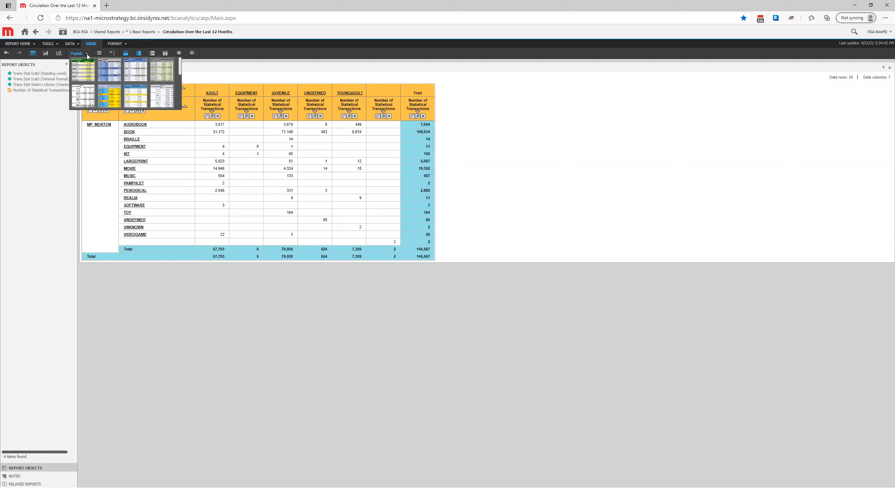
scroll(93, 94, "down", 2)
left_click(94, 97)
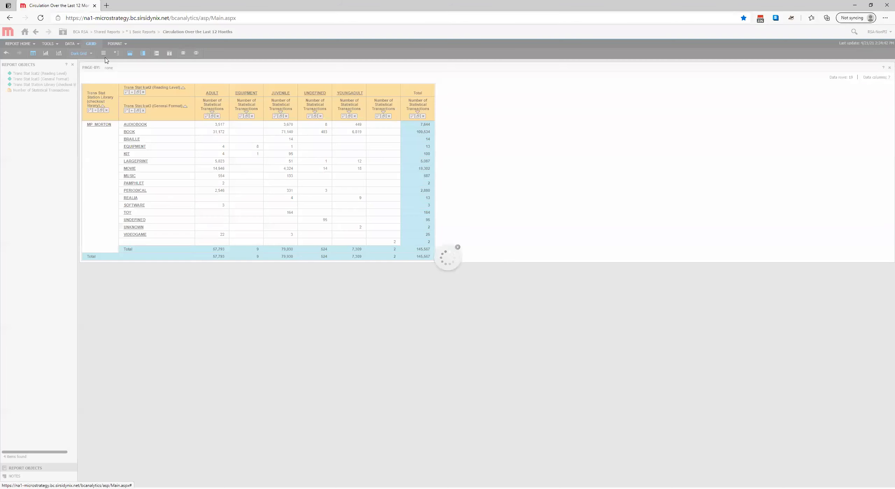
Step: Change the report's grid style to the pink Romantic style
left_click(90, 53)
scroll(142, 97, "down", 3)
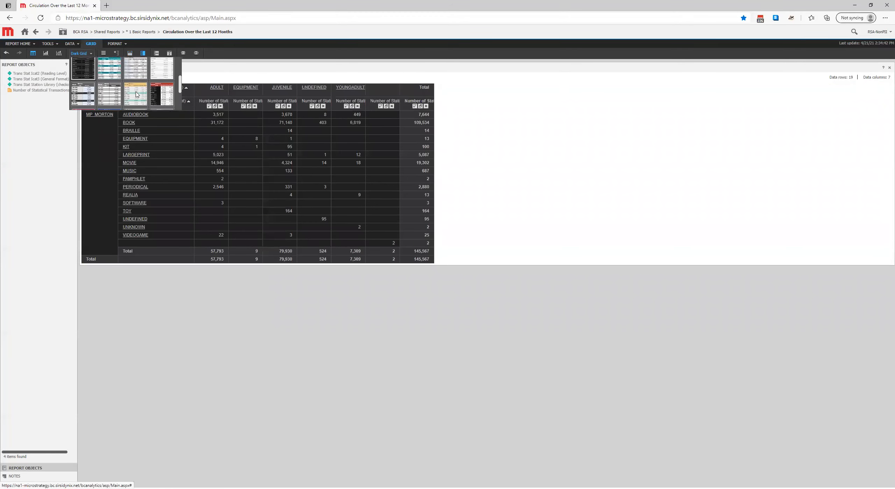
left_click(107, 99)
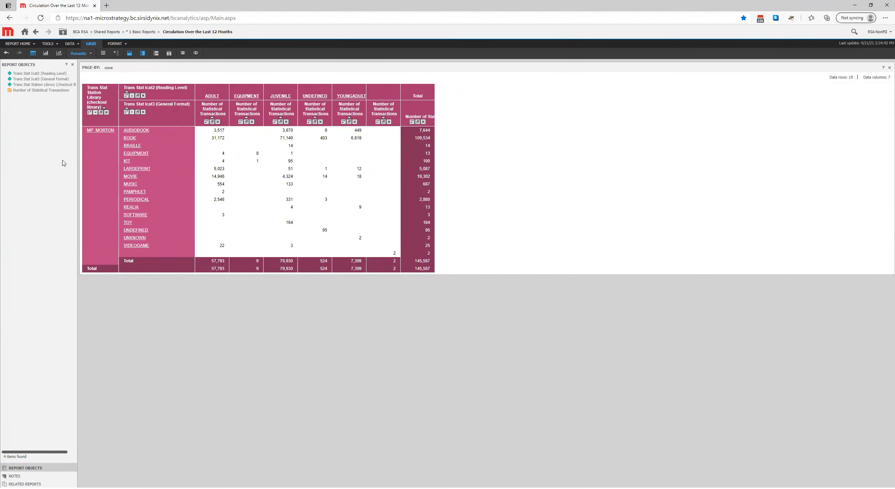
left_click(90, 55)
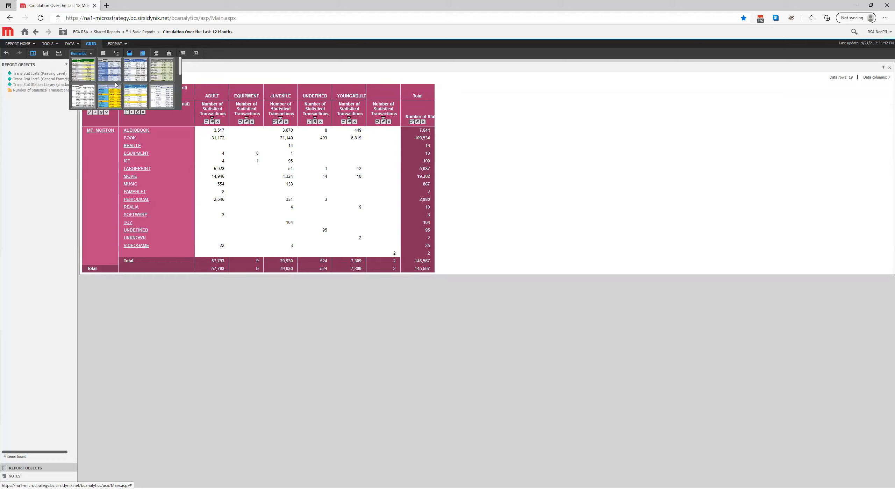
scroll(115, 83, "down", 5)
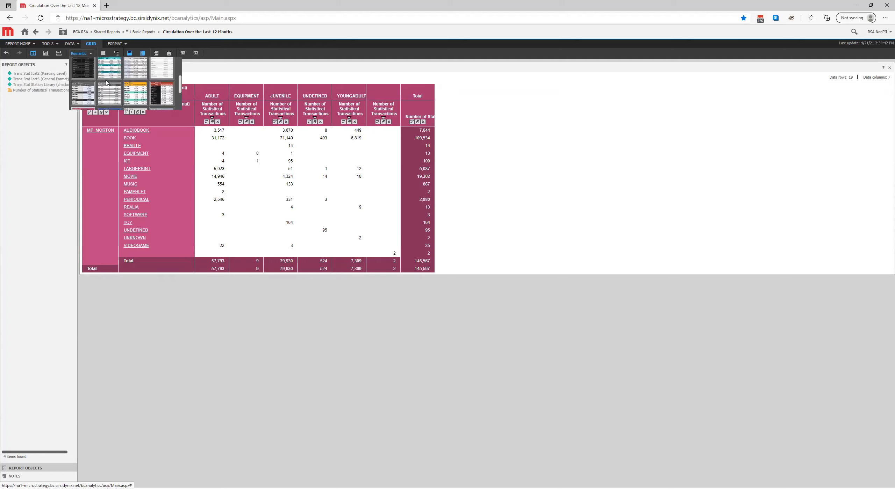
scroll(105, 83, "down", 3)
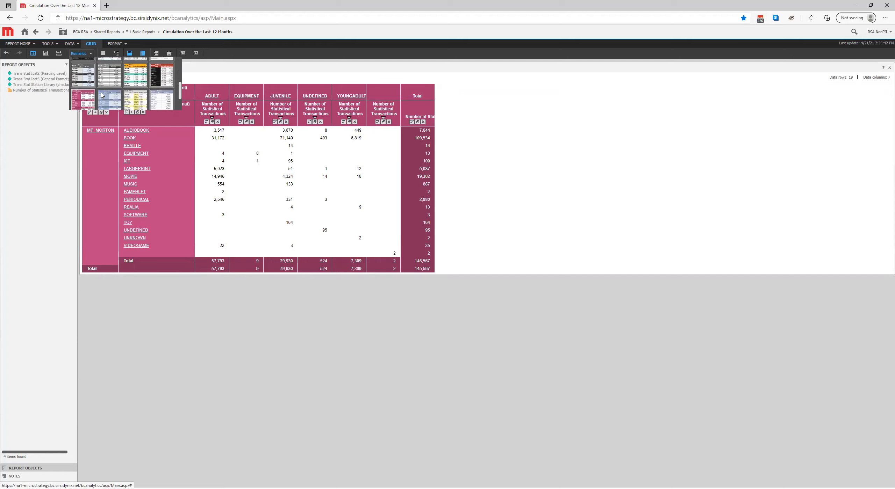
scroll(102, 95, "up", 8)
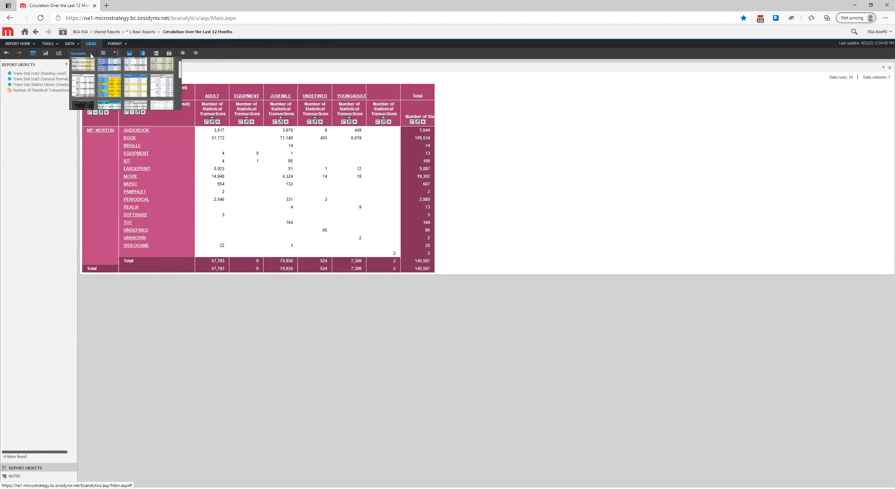
left_click(91, 54)
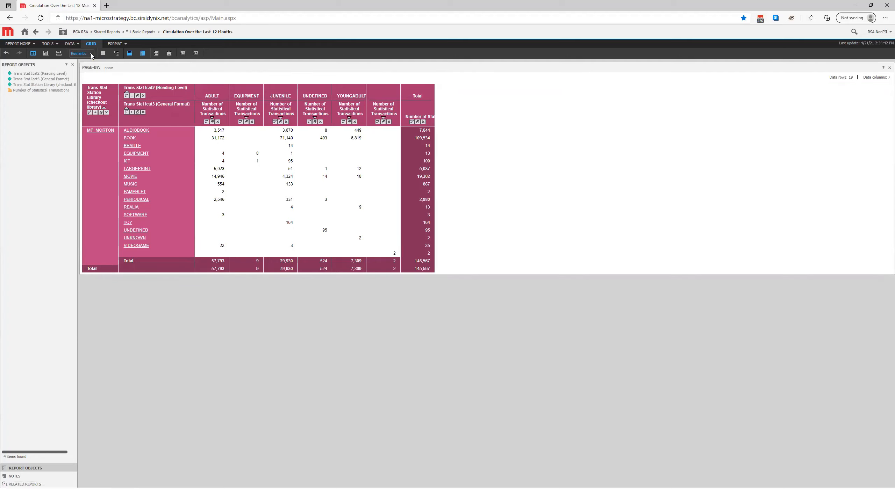
Step: Leave the report and return to the My Subscriptions list
left_click(87, 32)
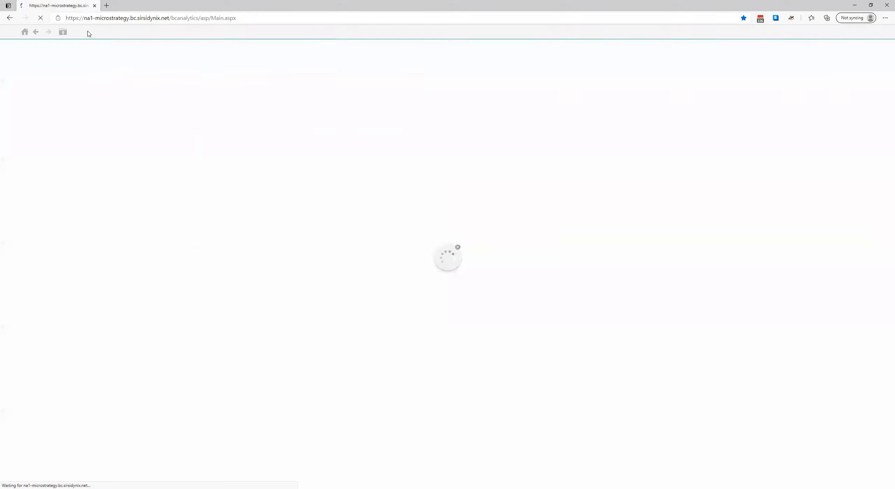
left_click(254, 80)
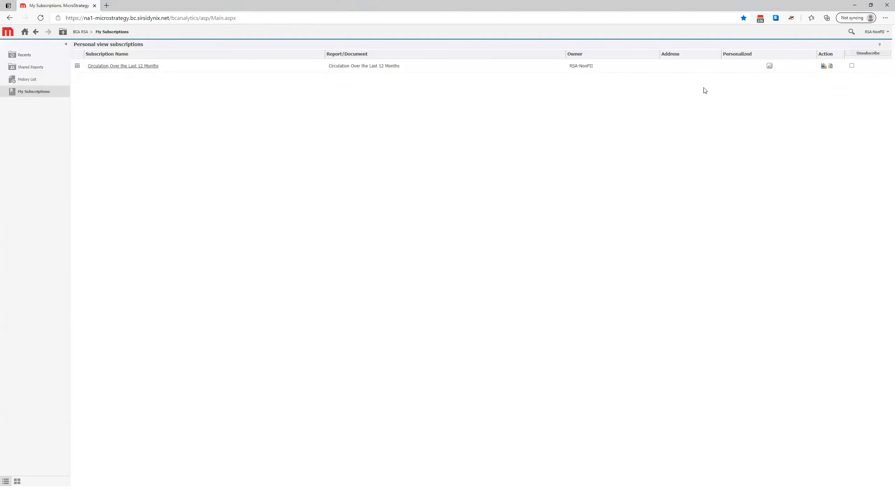
left_click(852, 66)
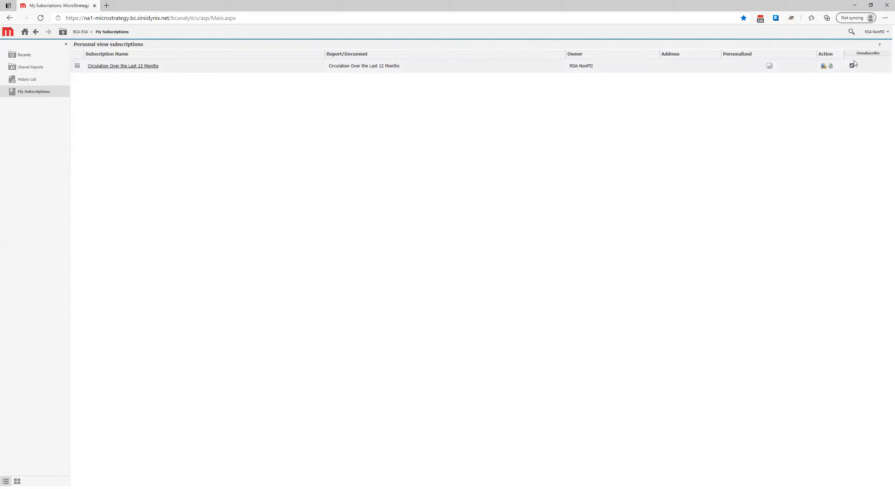
left_click(852, 65)
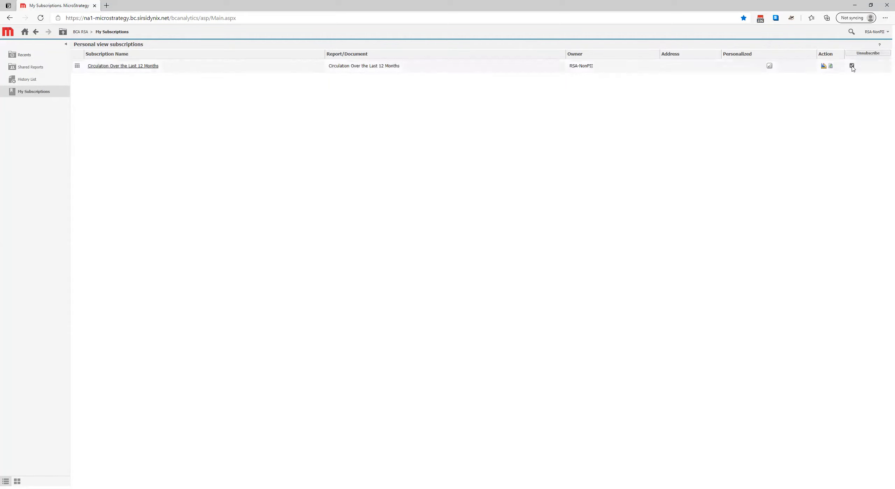
left_click(823, 67)
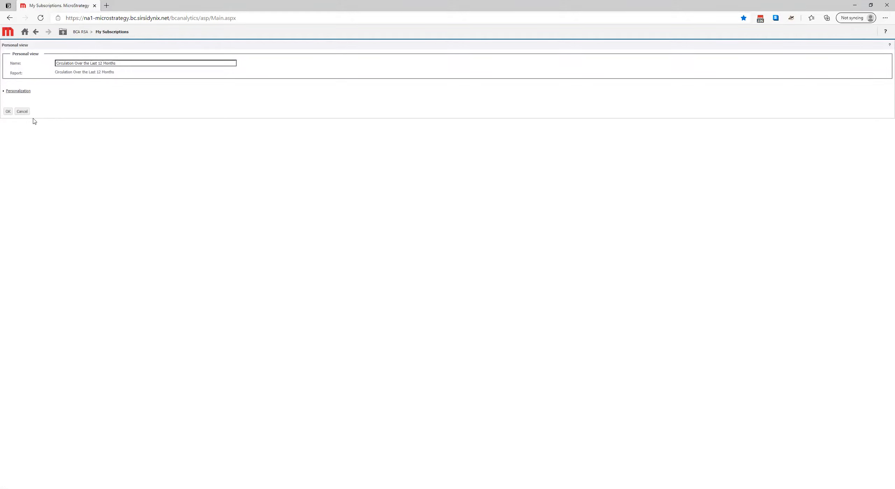
left_click(22, 111)
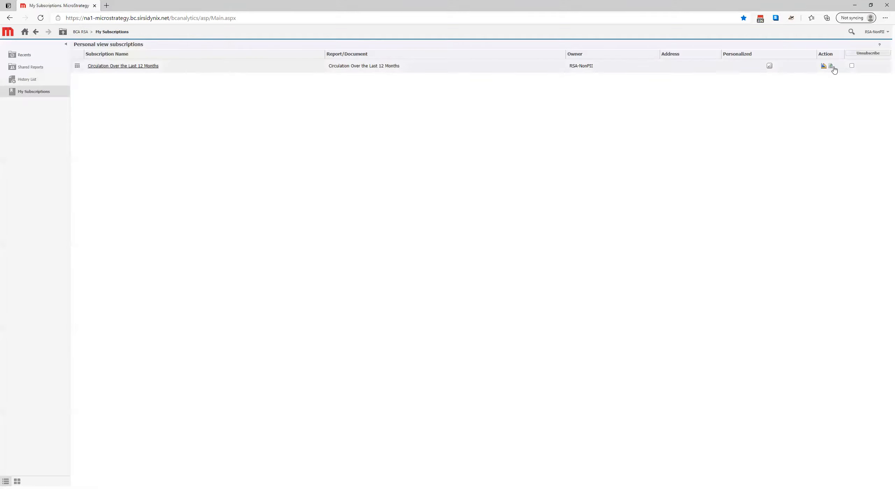
Step: Personalize the Circulation Over the Last 12 Months subscription with W0_WASH-PL instead of MP_MORTON as checkout library, and open the updated report
left_click(830, 66)
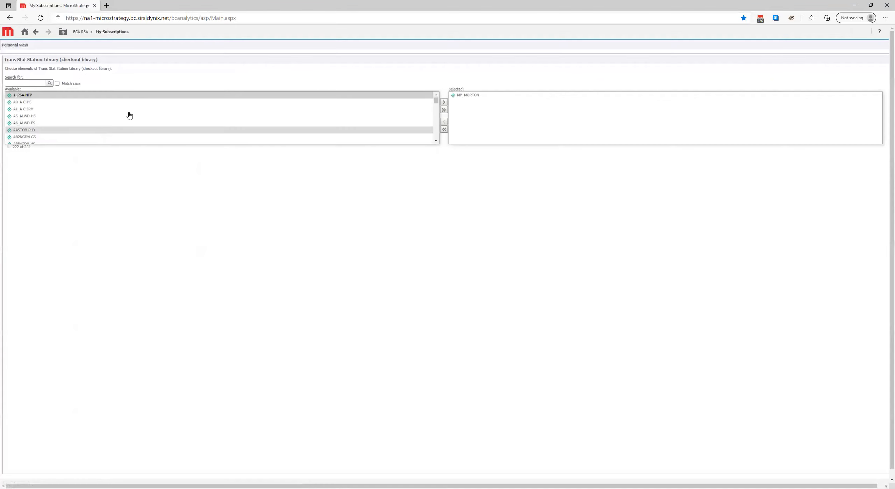
double_click(479, 97)
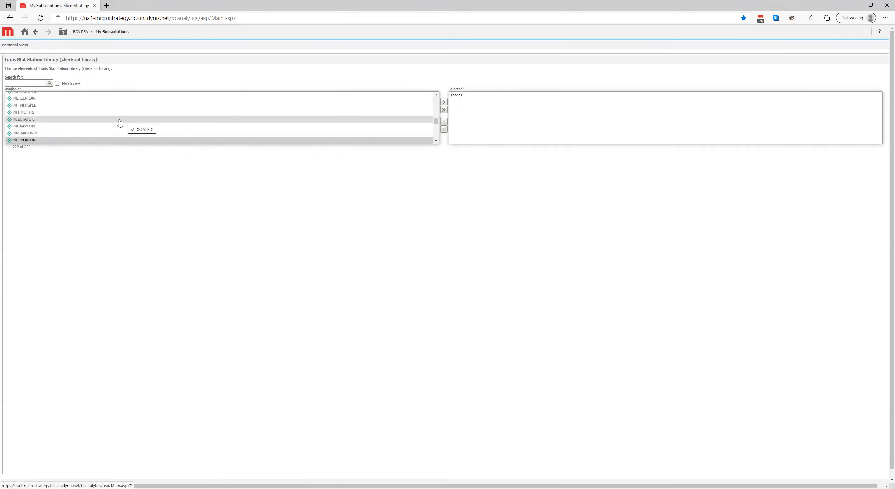
scroll(87, 116, "up", 1)
left_click(84, 130)
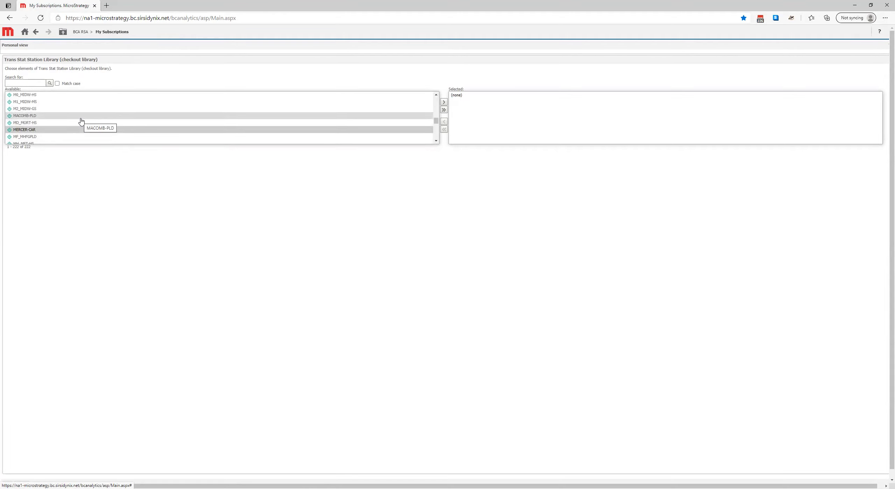
key("End")
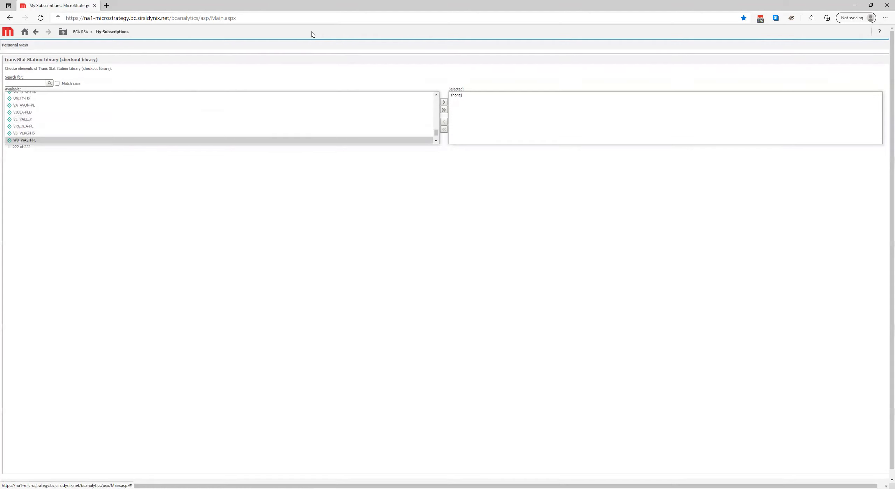
left_click(444, 102)
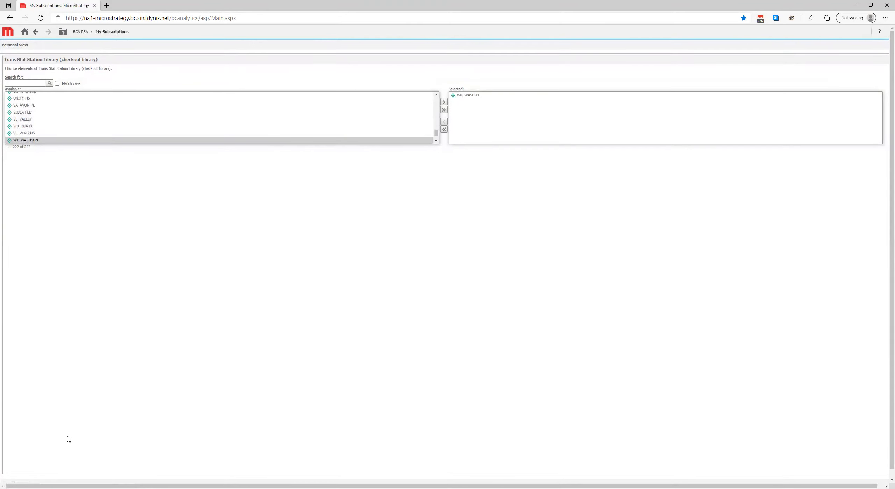
scroll(330, 358, "down", 1)
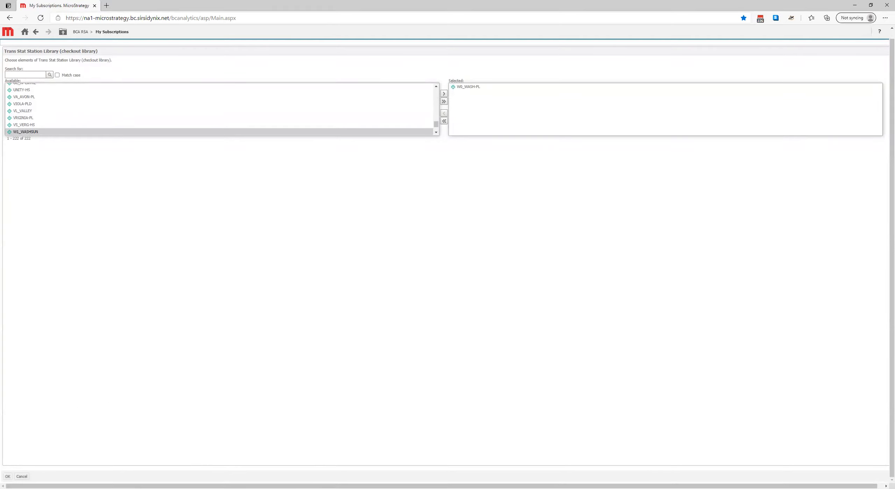
left_click(8, 477)
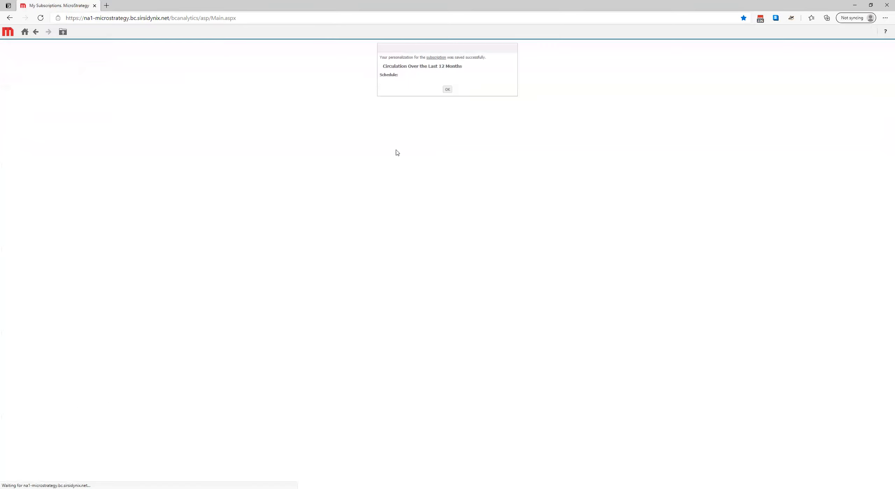
left_click(447, 90)
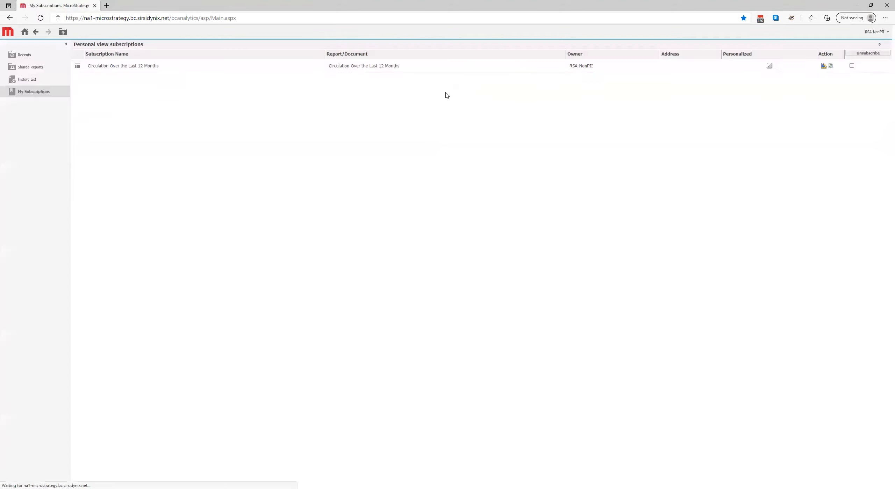
left_click(126, 67)
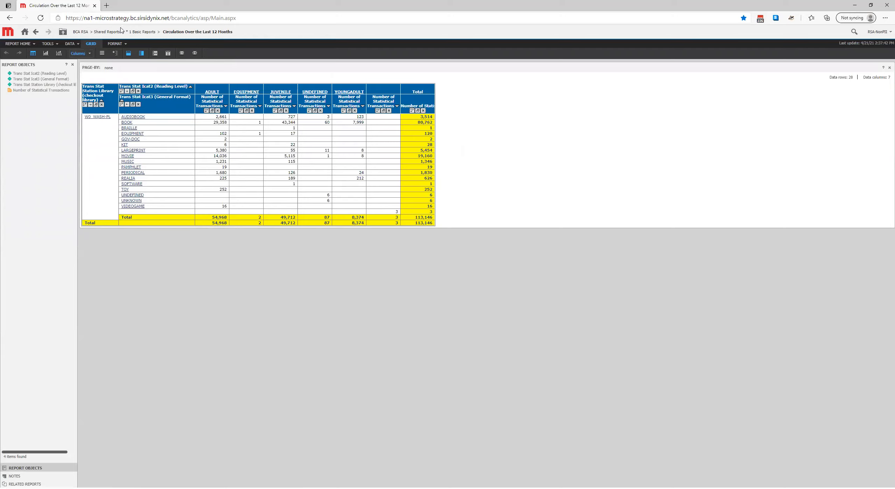
Step: Return to My Subscriptions and mark the Circulation Over the Last 12 Months subscription for unsubscribing
left_click(25, 31)
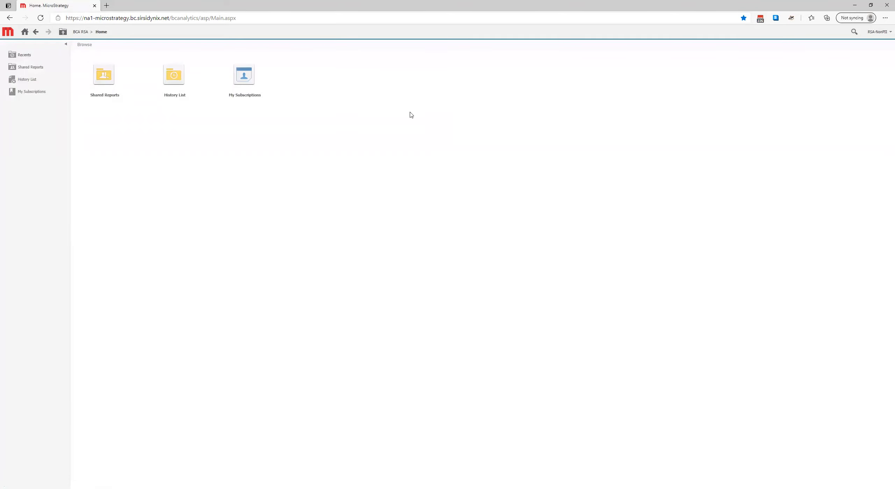
left_click(244, 74)
left_click(851, 65)
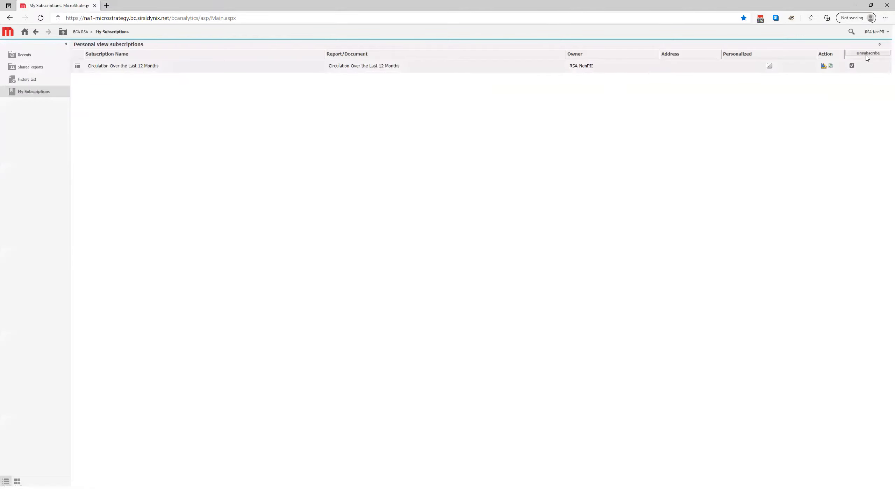